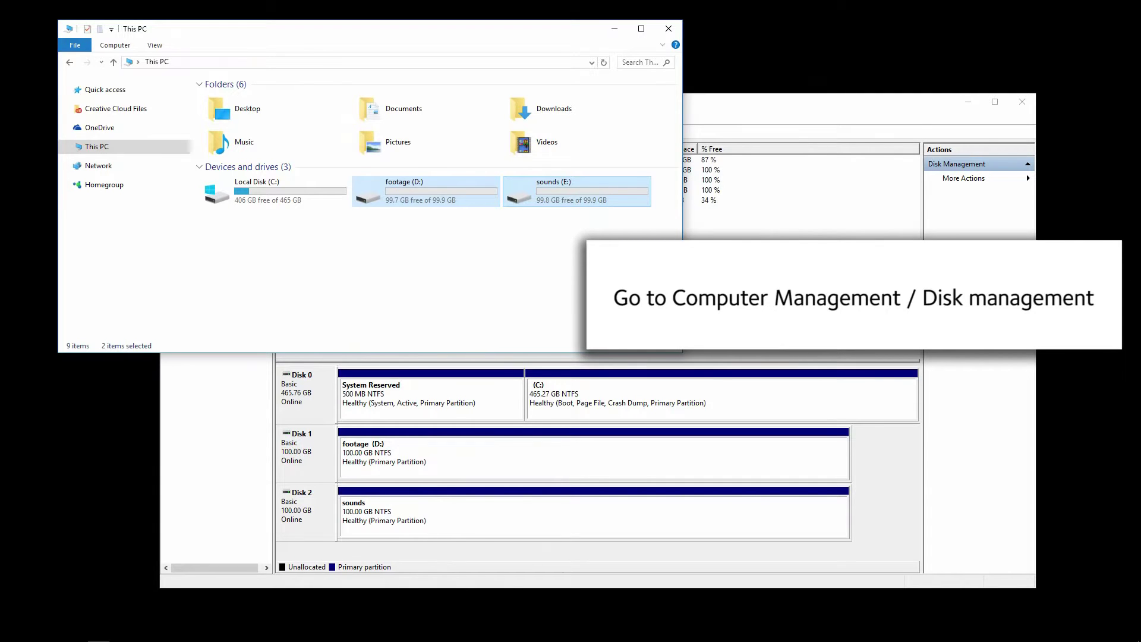
# Set Disk 2 (sounds, E:) to Offline in Disk Management and confirm it left This PC.
pyautogui.hotkey('alt', 'Tab')
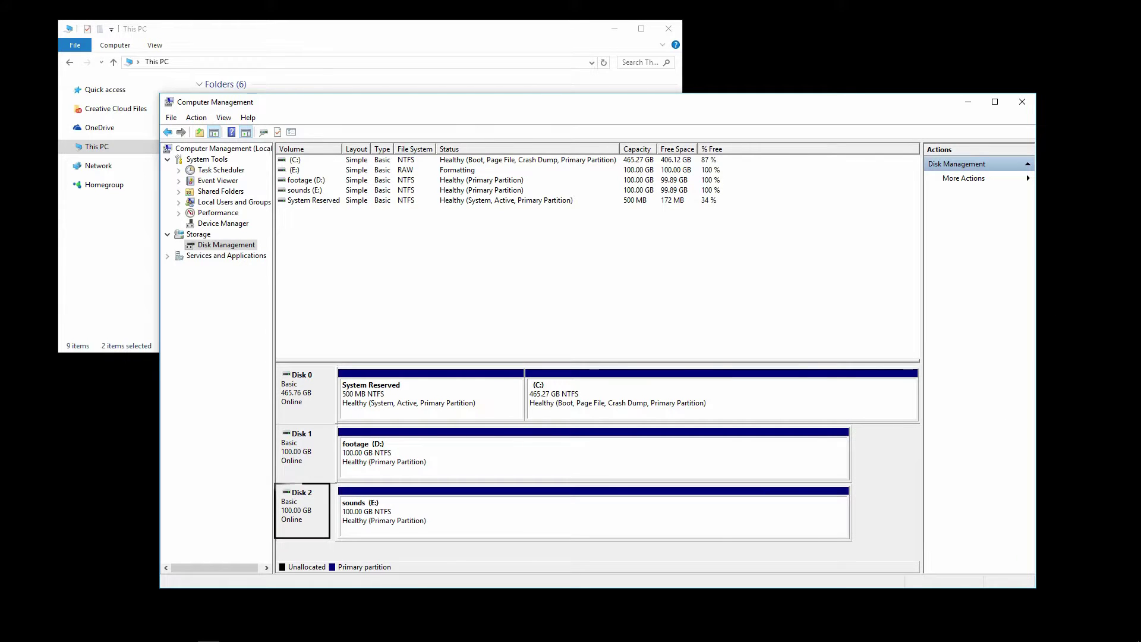
pyautogui.rightClick(321, 511)
pyautogui.click(356, 470)
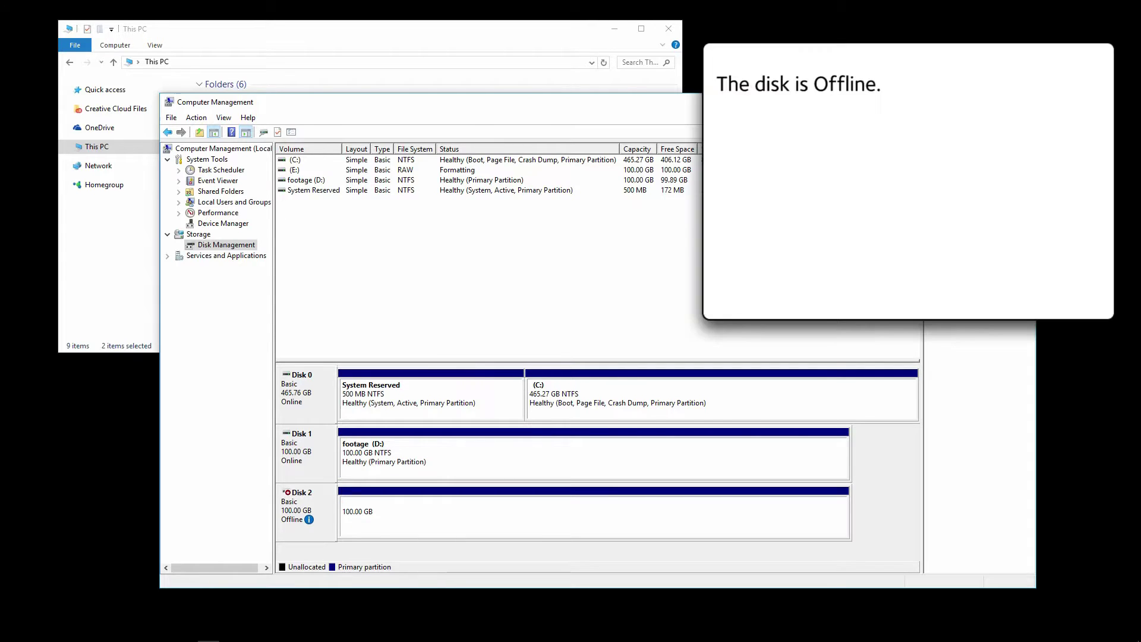
pyautogui.hotkey('alt', 'Tab')
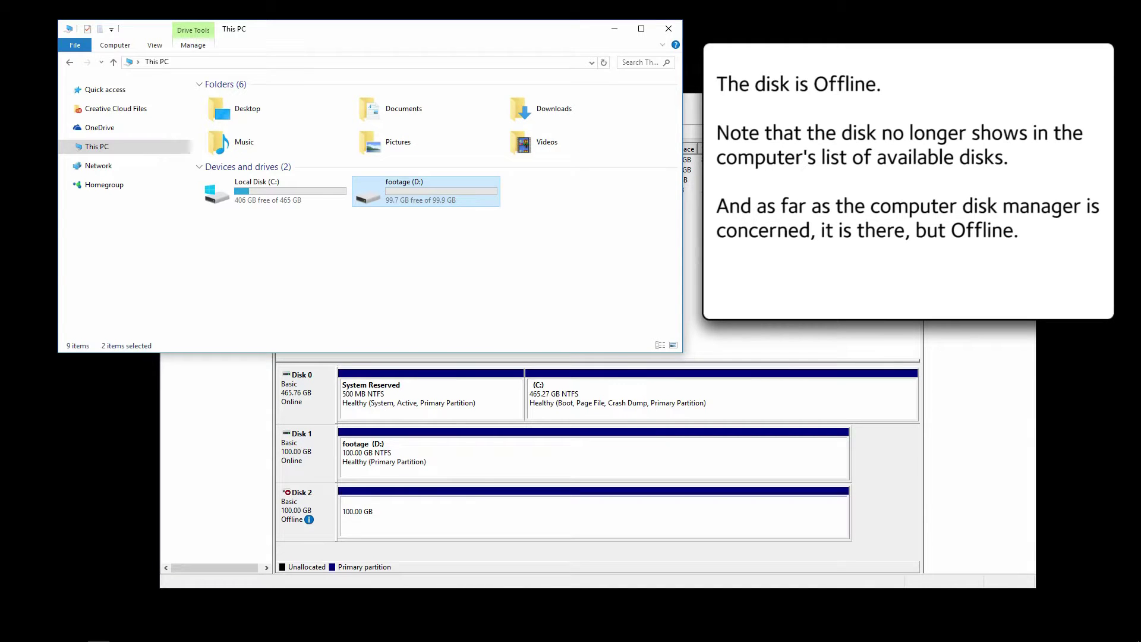
pyautogui.hotkey('alt', 'Tab')
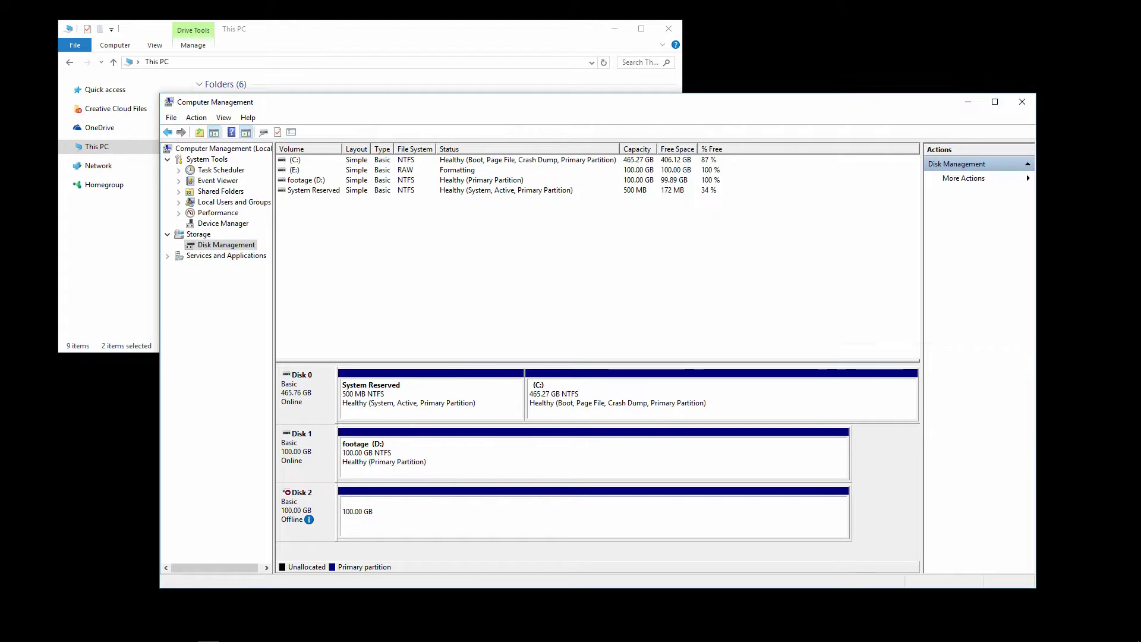
# Set Disk 1 (footage, D:) to Offline and verify This PC shows only Local Disk (C:).
pyautogui.rightClick(301, 451)
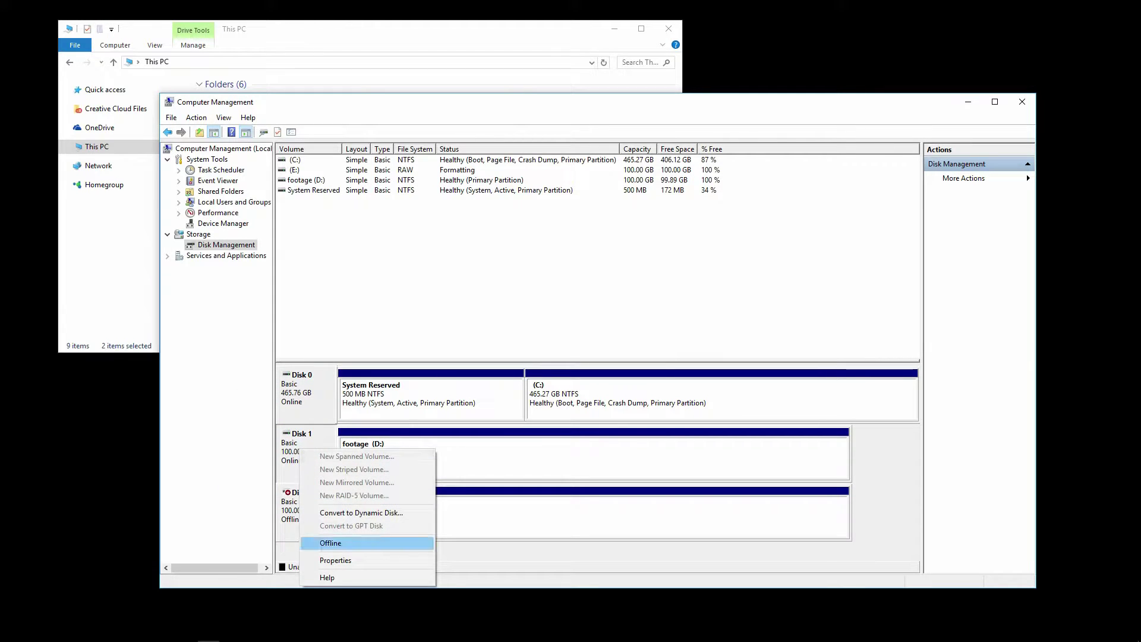
pyautogui.click(331, 542)
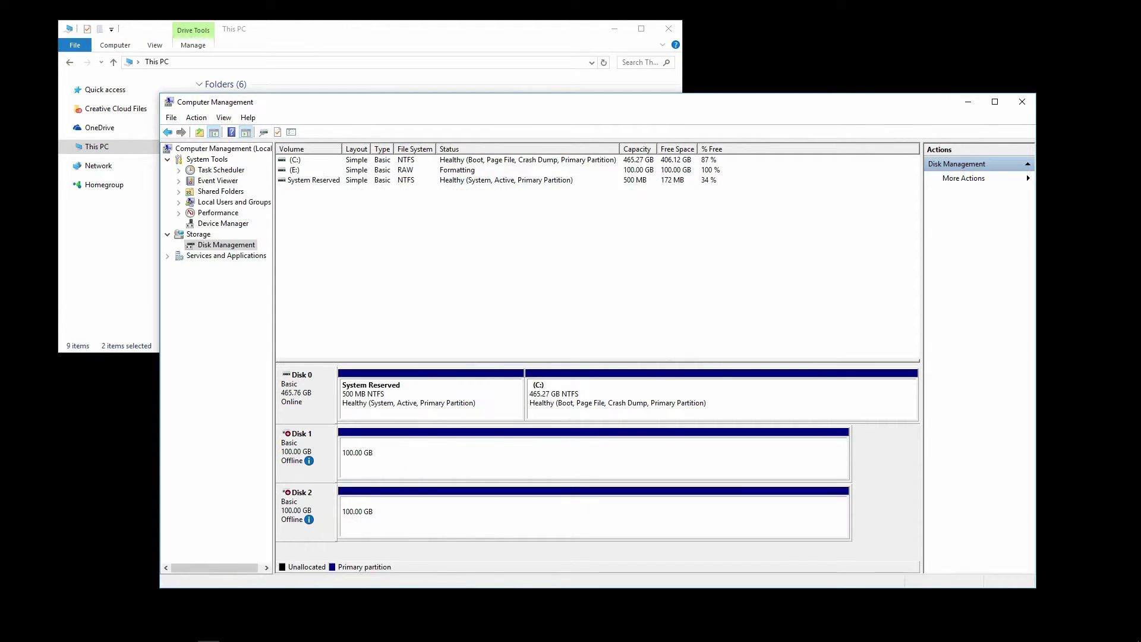
pyautogui.hotkey('alt', 'Tab')
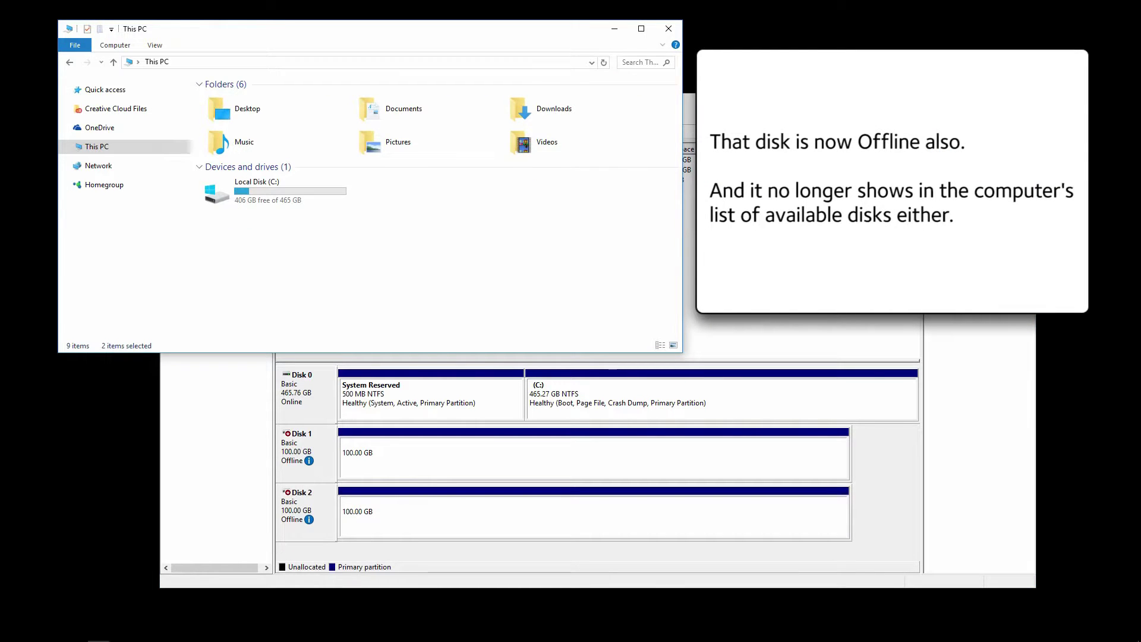
pyautogui.click(1026, 173)
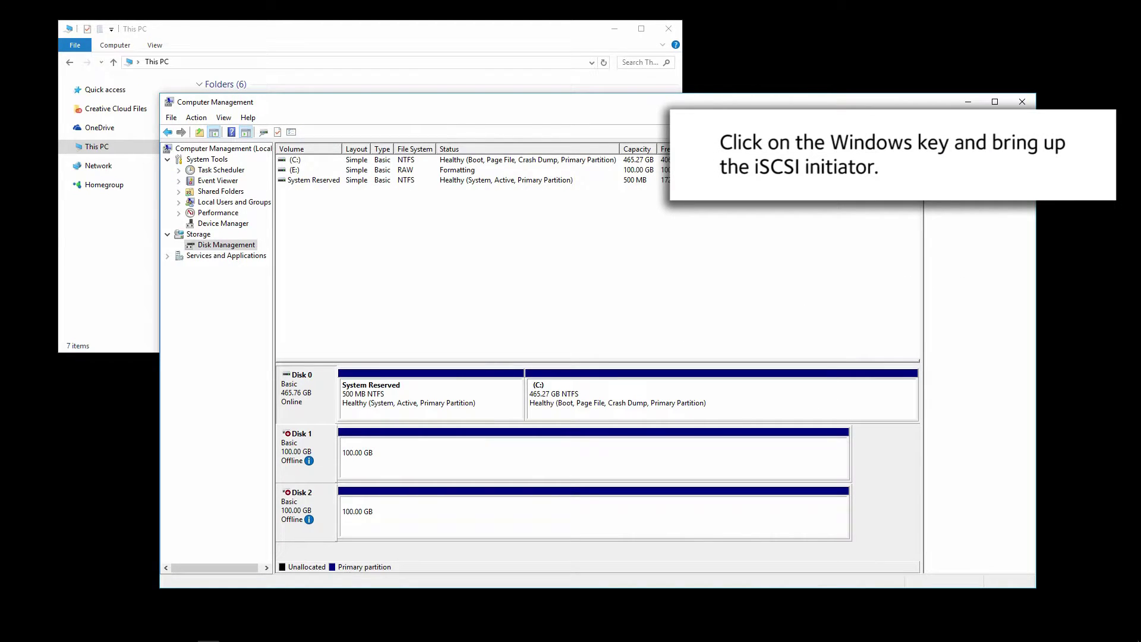
# Launch iSCSI Initiator and disconnect the ReadyNAS target from all sessions, leaving it Inactive.
pyautogui.press('super')
pyautogui.write('i')
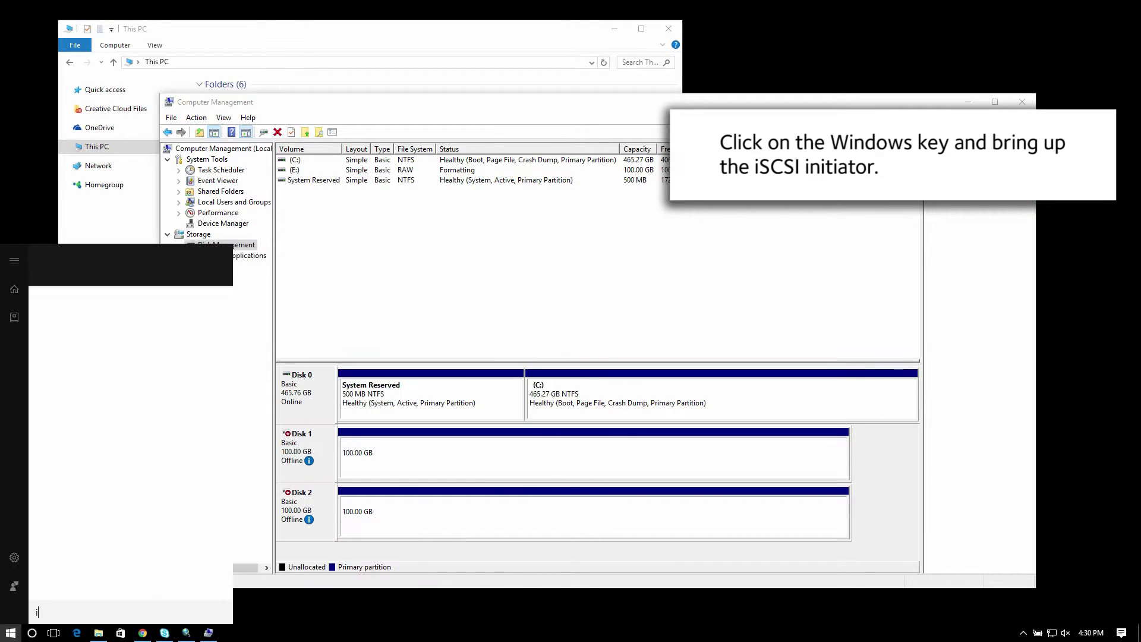
pyautogui.write('scsi')
pyautogui.click(89, 305)
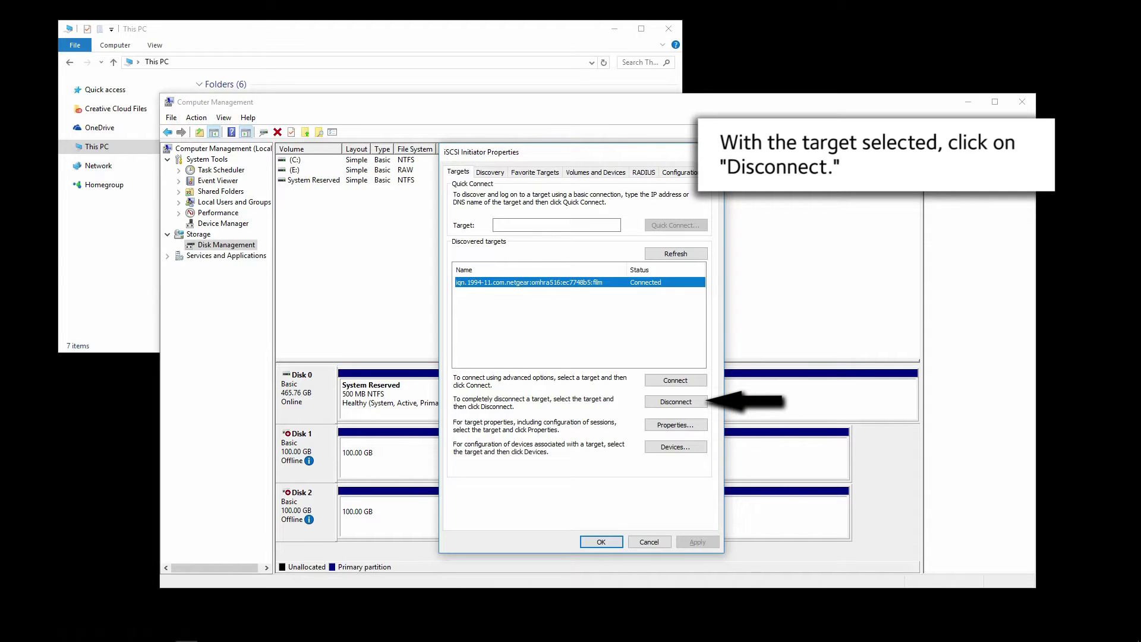
pyautogui.click(676, 402)
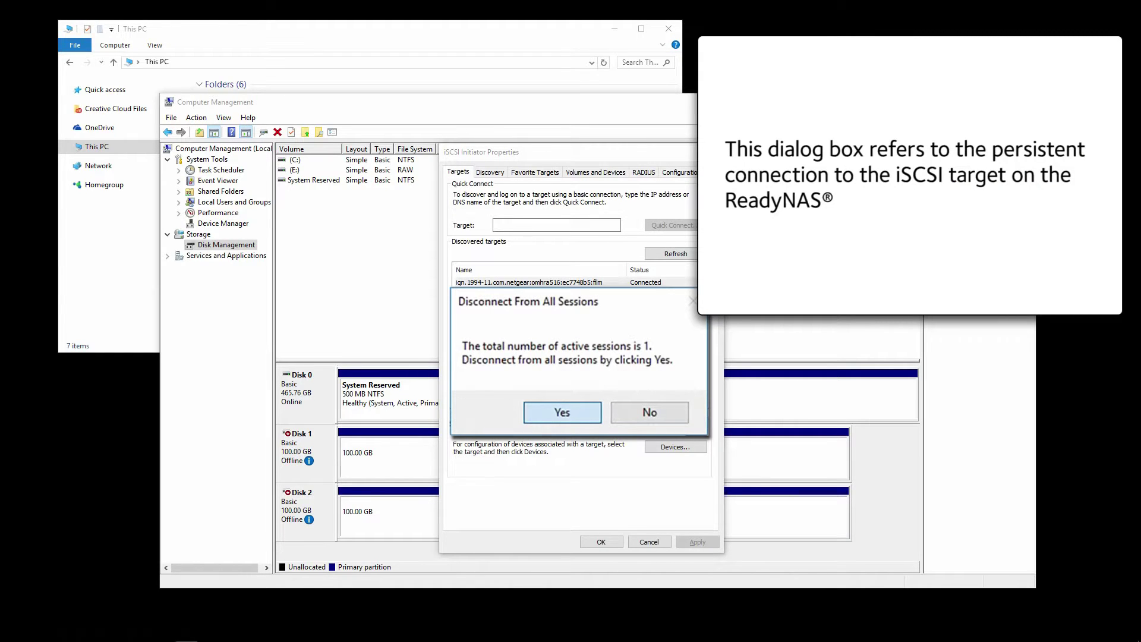
pyautogui.click(564, 370)
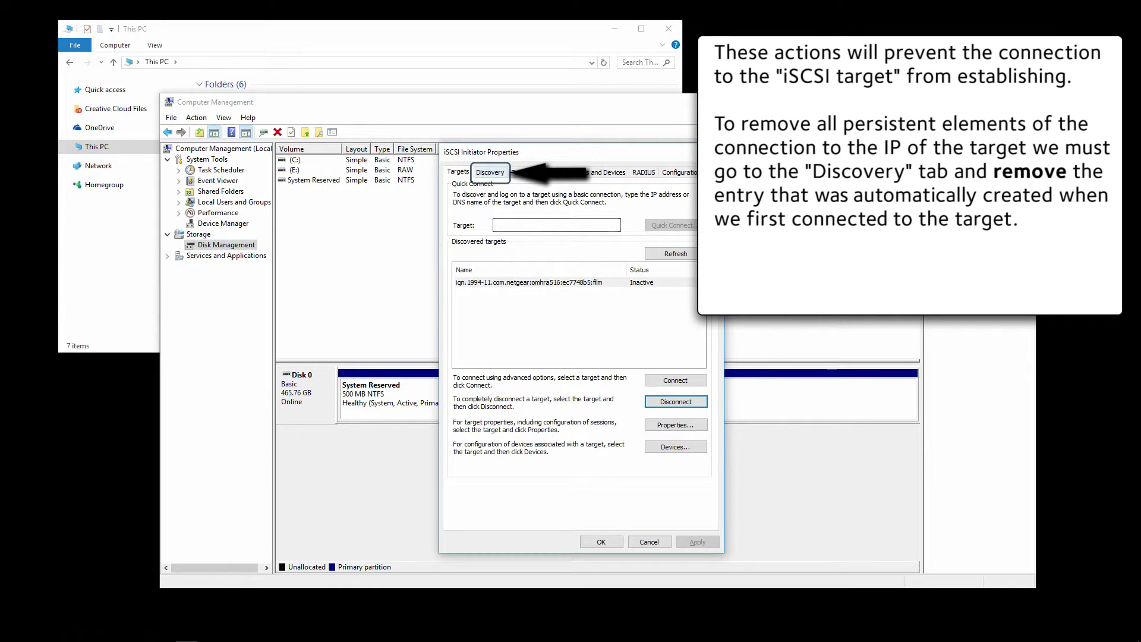
# Remove the 172.31.99.32 discovery portal, accepting the persistent-bindings warning.
pyautogui.click(490, 171)
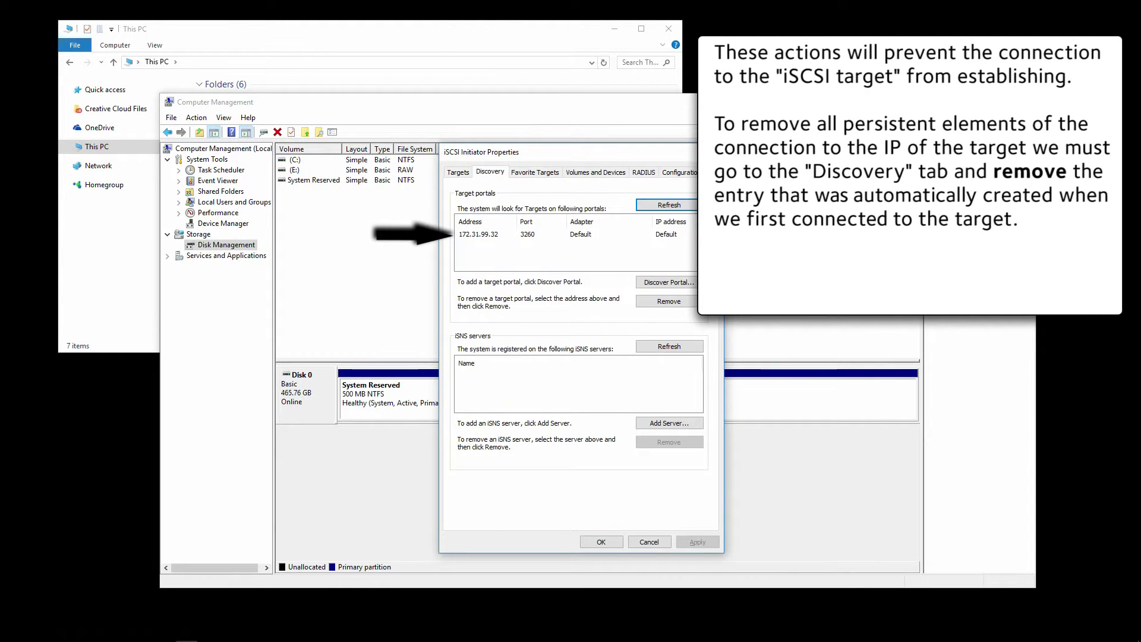
pyautogui.click(478, 233)
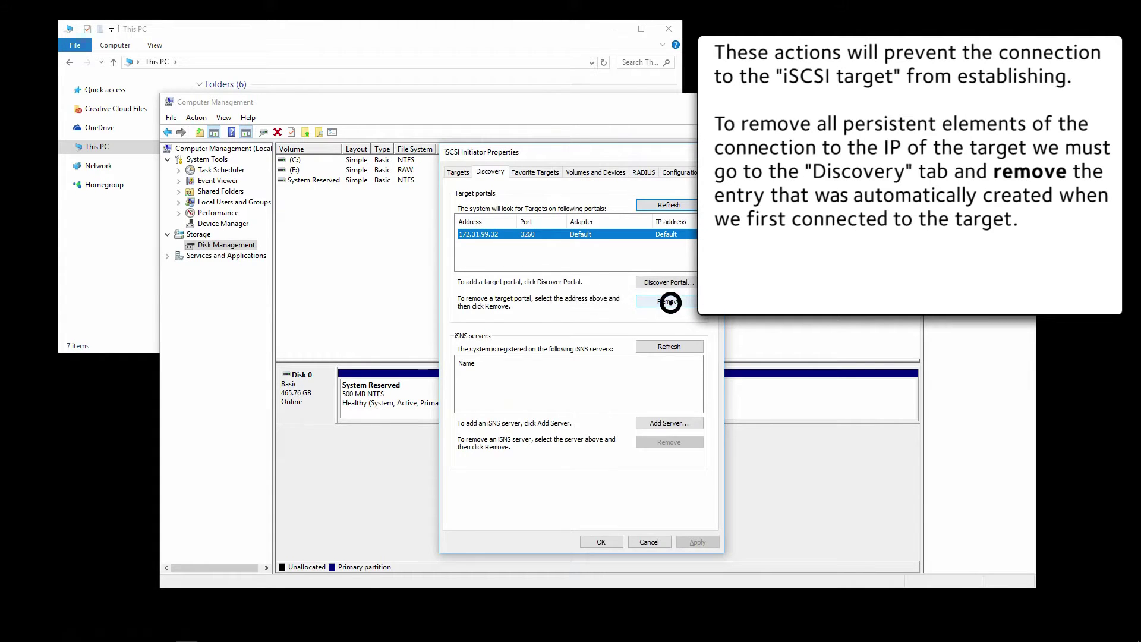
pyautogui.click(671, 302)
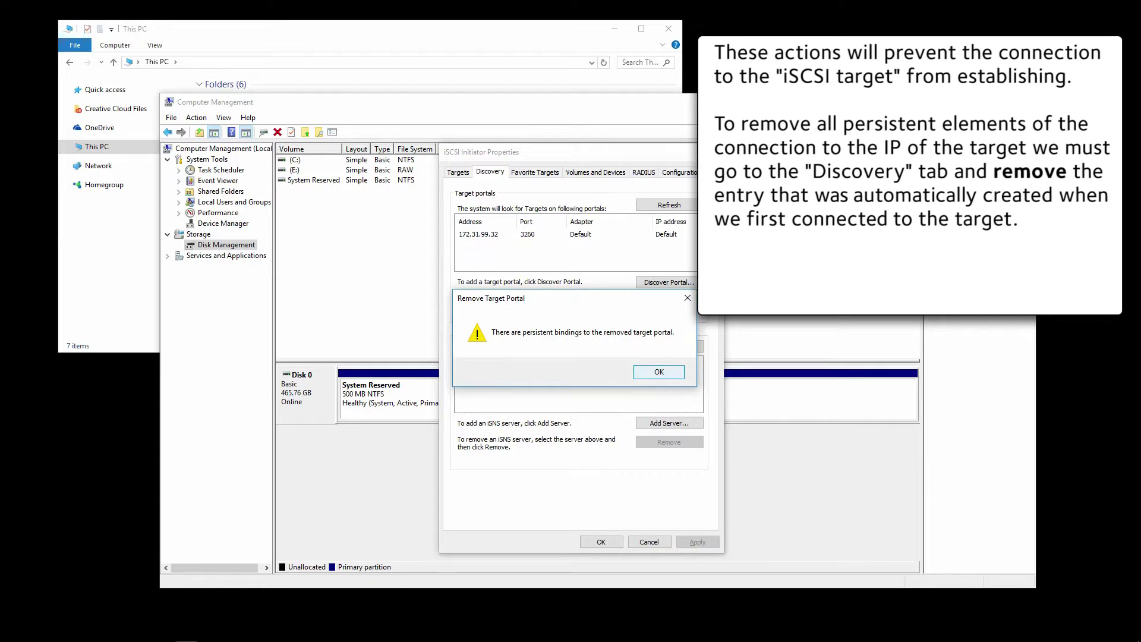
pyautogui.click(658, 372)
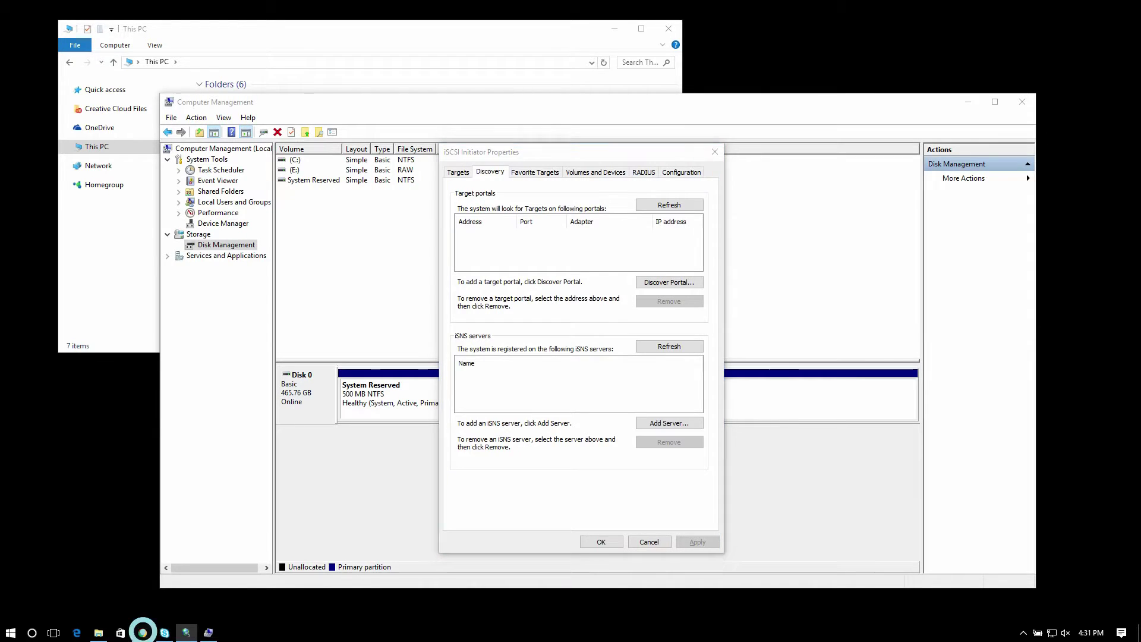
pyautogui.click(143, 632)
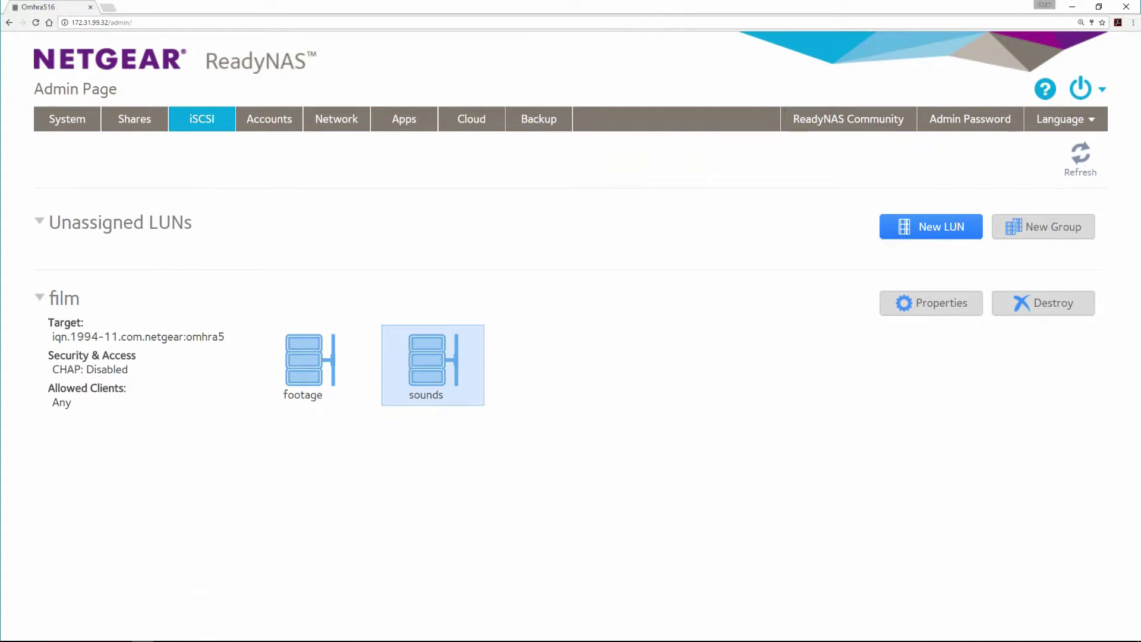
# Unassign the footage and sounds LUNs from the film target, confirming each.
pyautogui.click(309, 360)
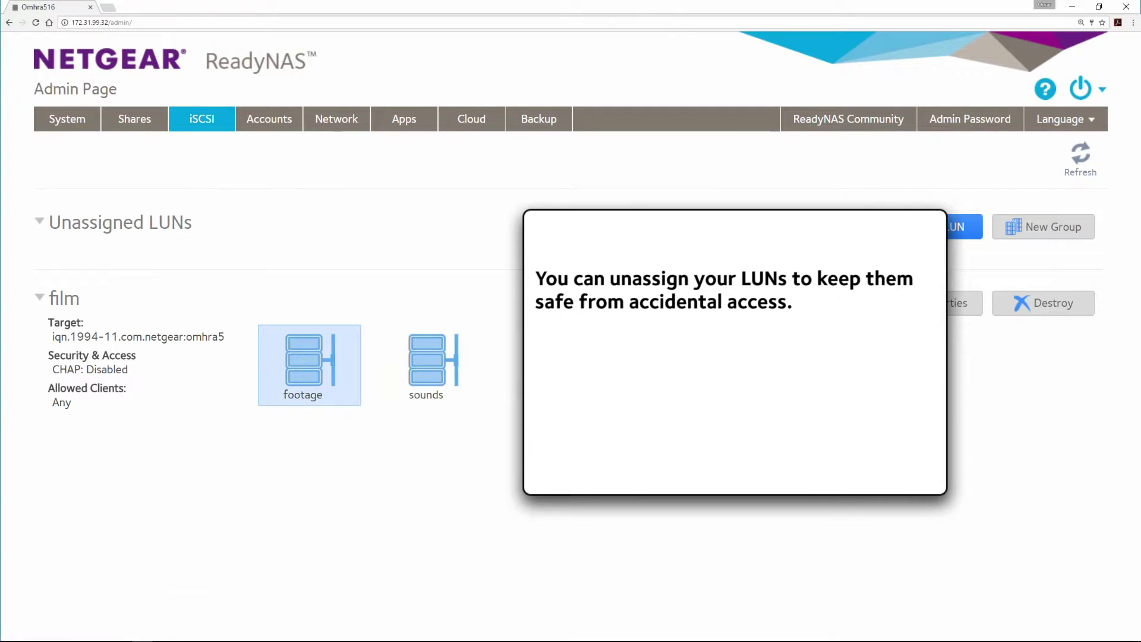
pyautogui.click(308, 366)
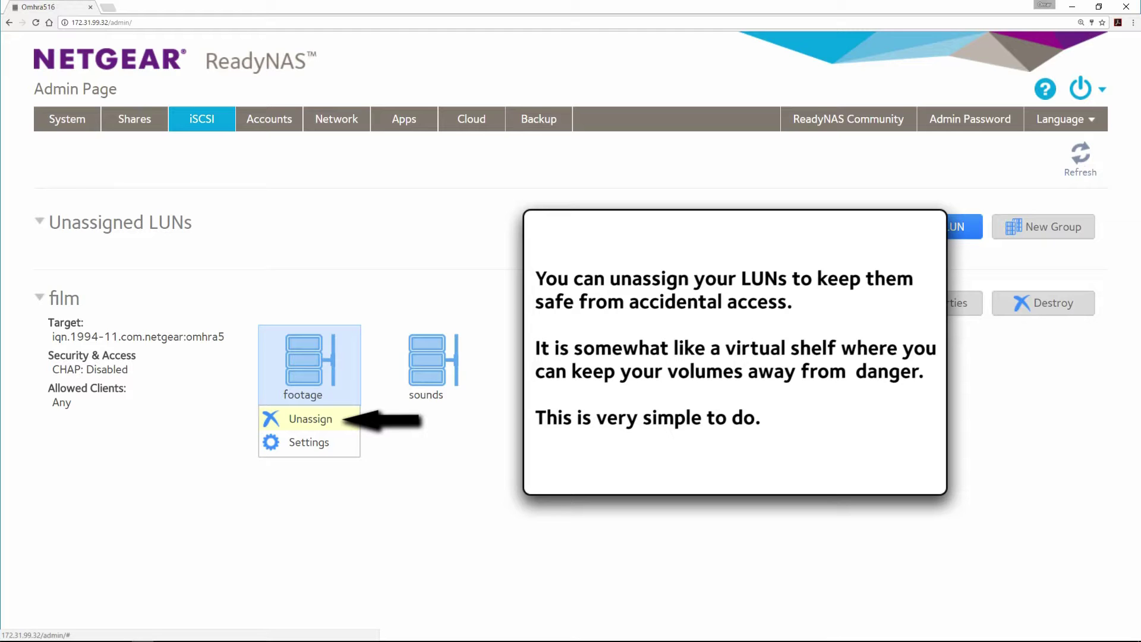
pyautogui.click(303, 418)
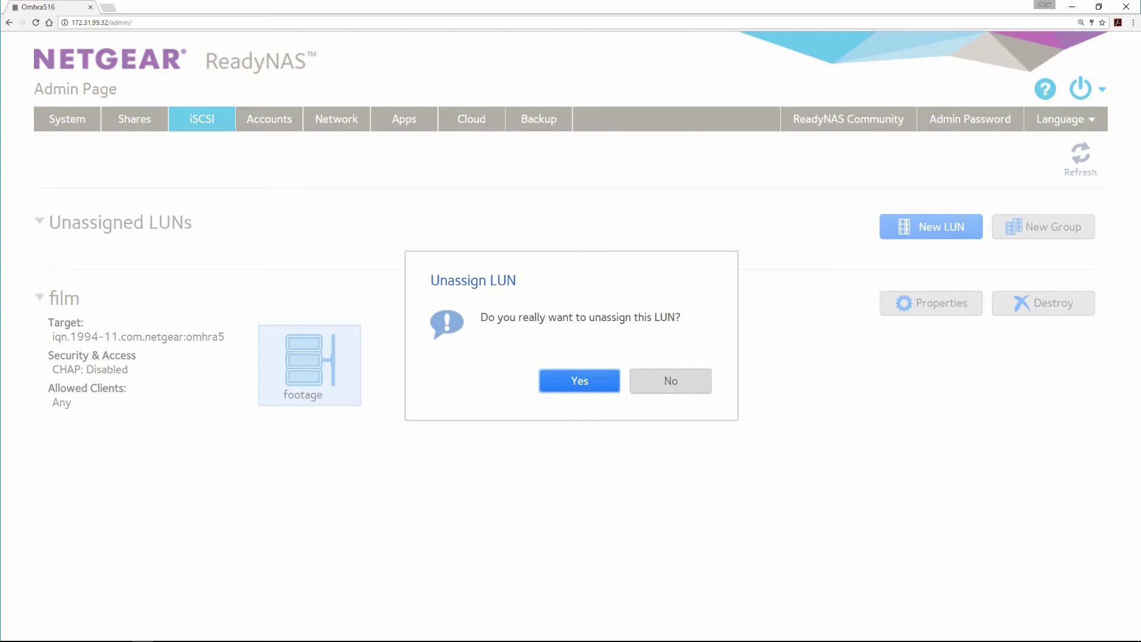
pyautogui.click(580, 381)
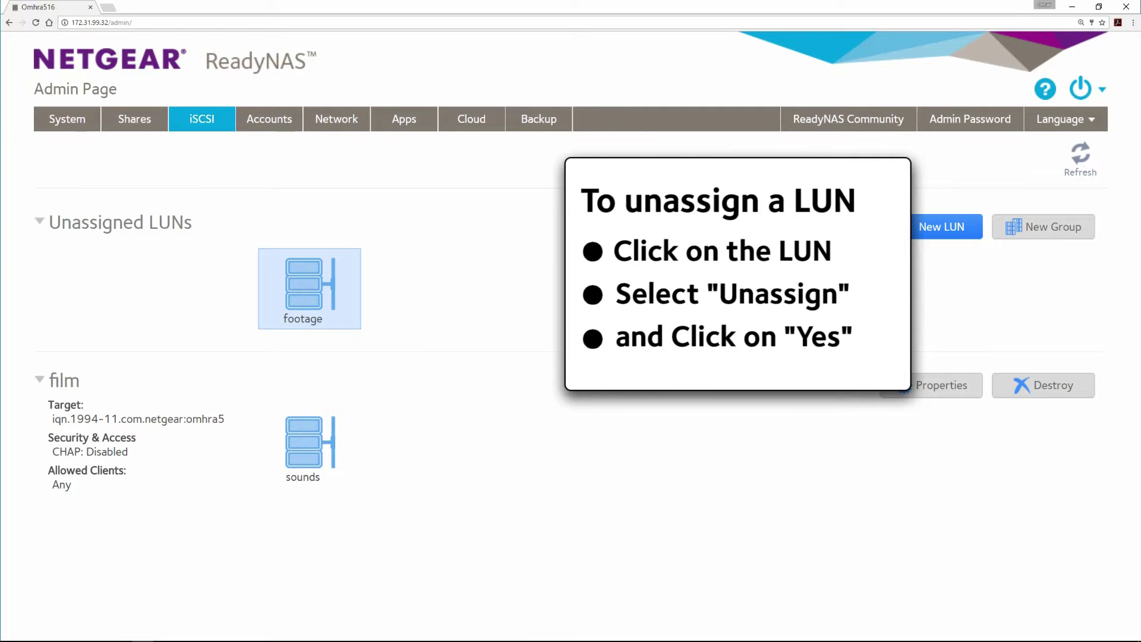
pyautogui.click(306, 446)
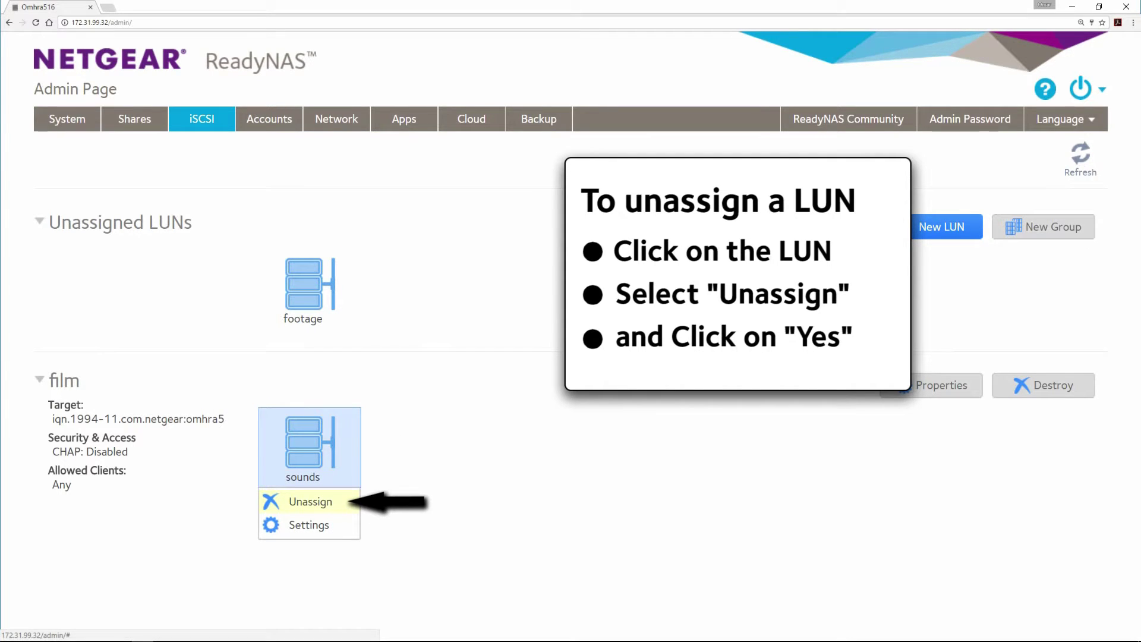
pyautogui.click(306, 501)
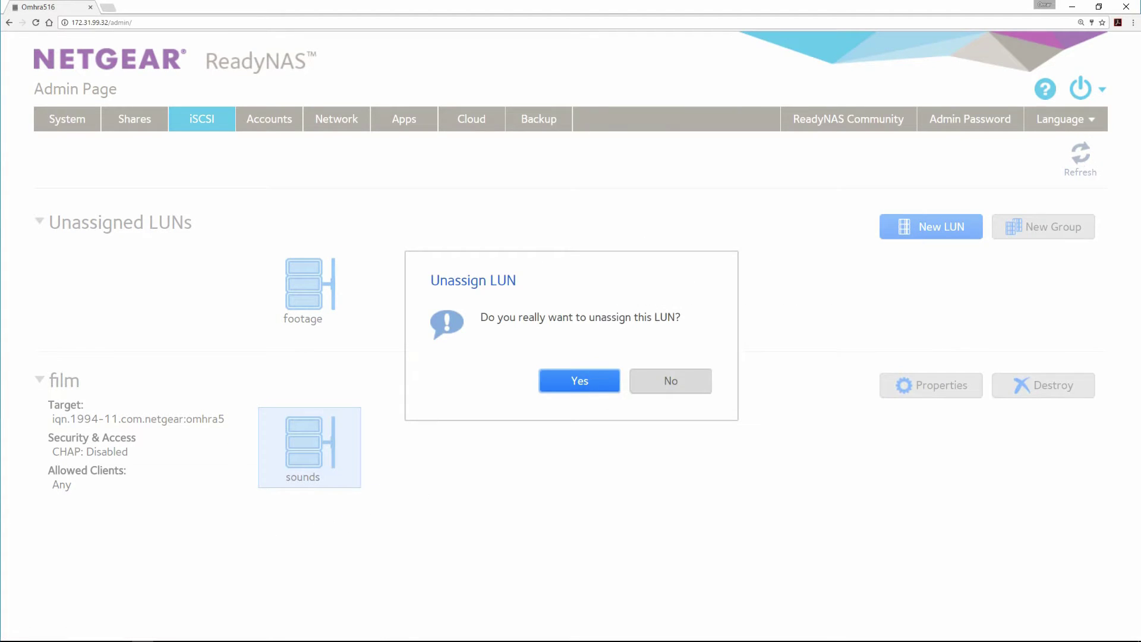
pyautogui.click(579, 380)
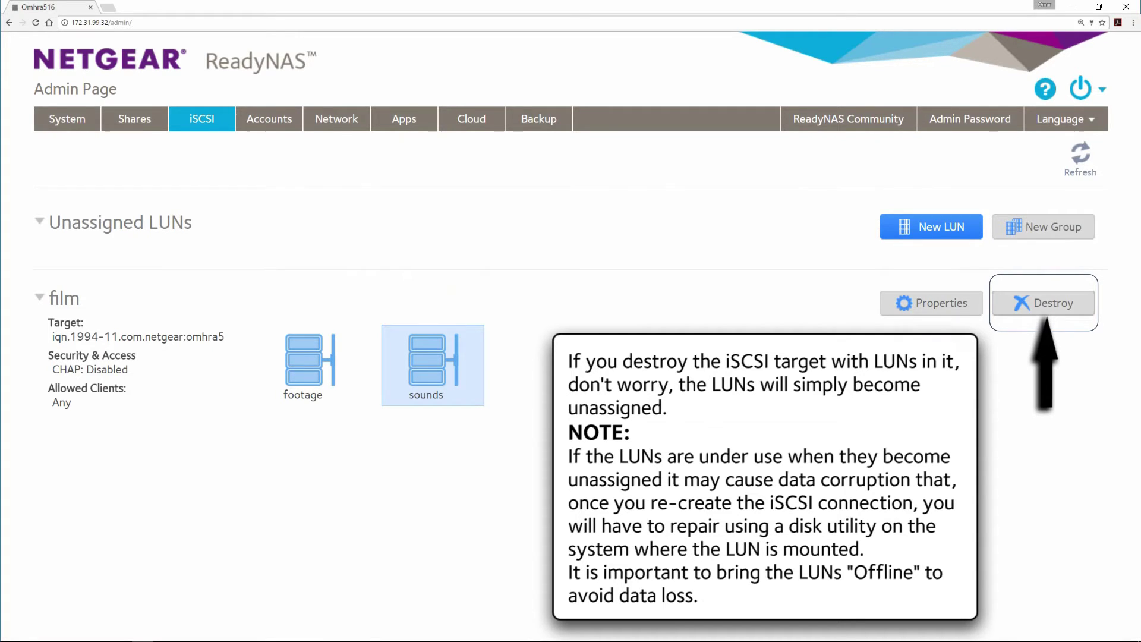
# Destroy the film iSCSI target and confirm with Yes.
pyautogui.click(1048, 303)
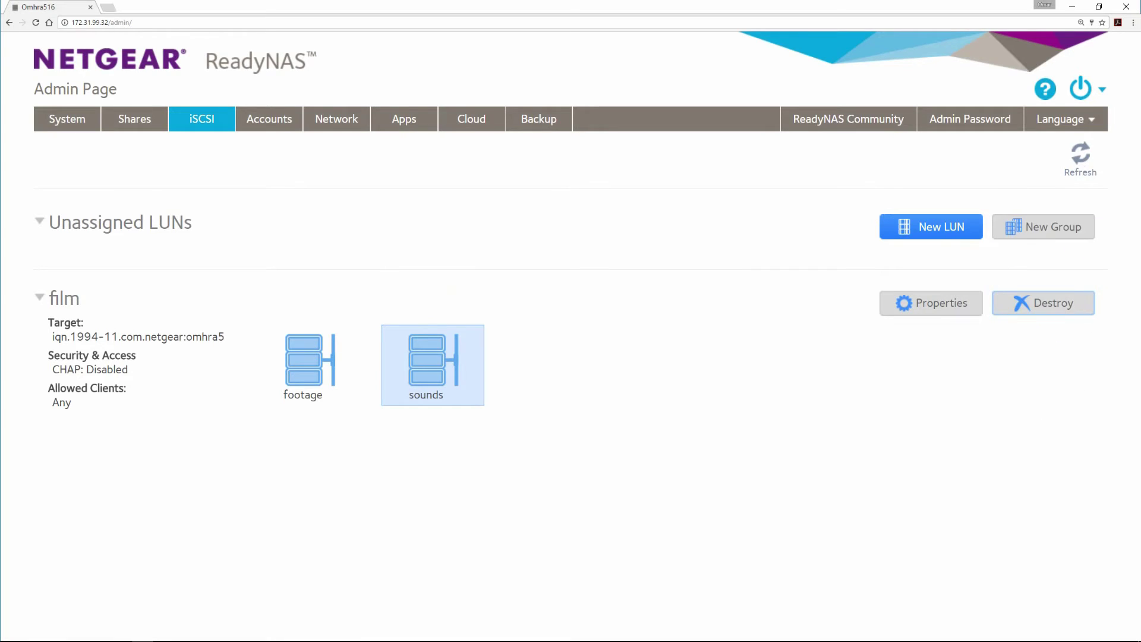
pyautogui.click(580, 381)
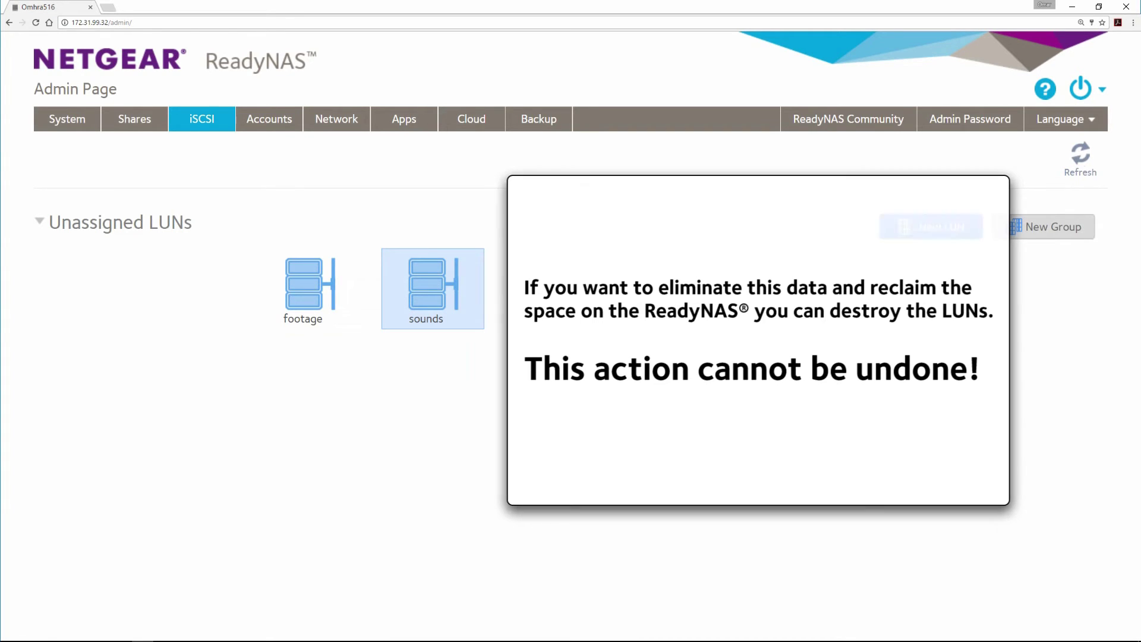
# Delete the unassigned sounds LUN by confirming with DESTROY.
pyautogui.click(427, 284)
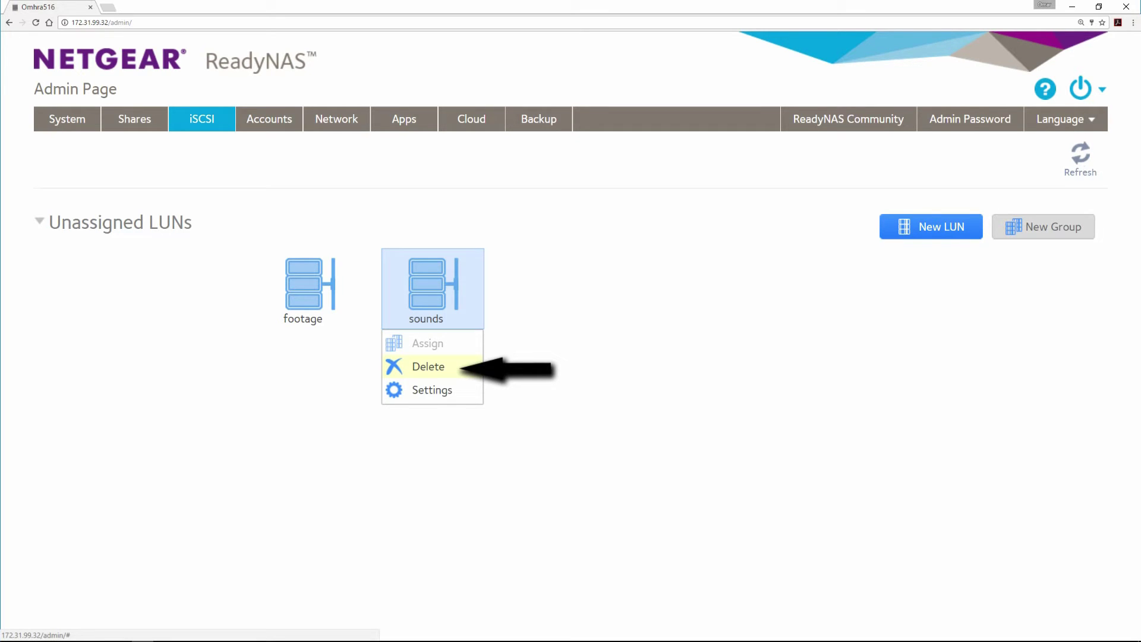
pyautogui.click(428, 366)
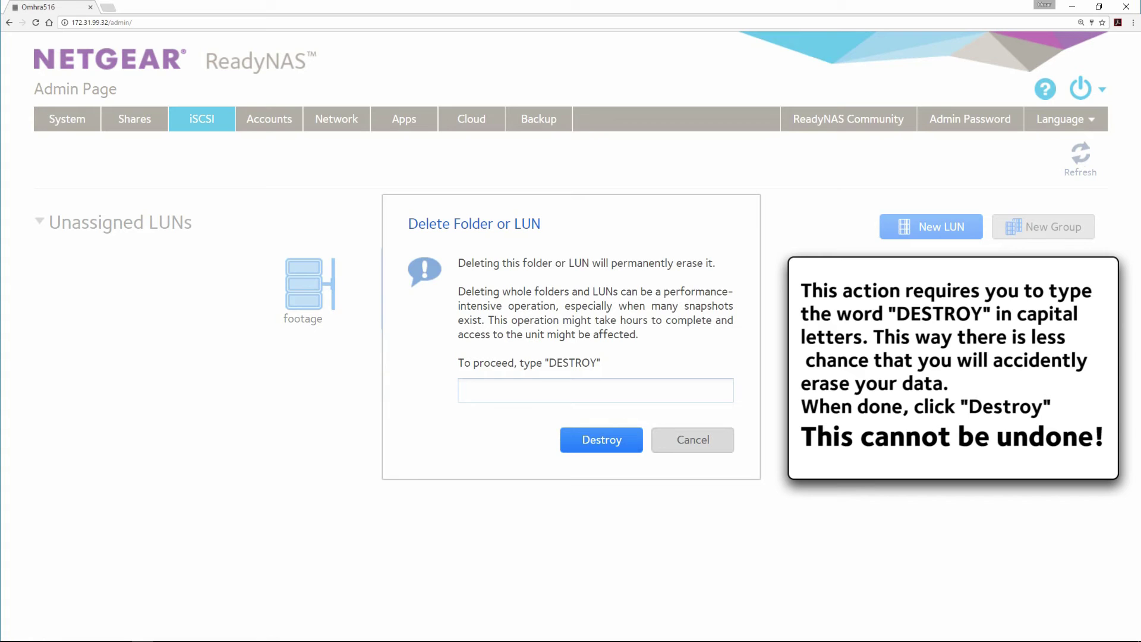
pyautogui.write('DESTROY')
pyautogui.click(601, 438)
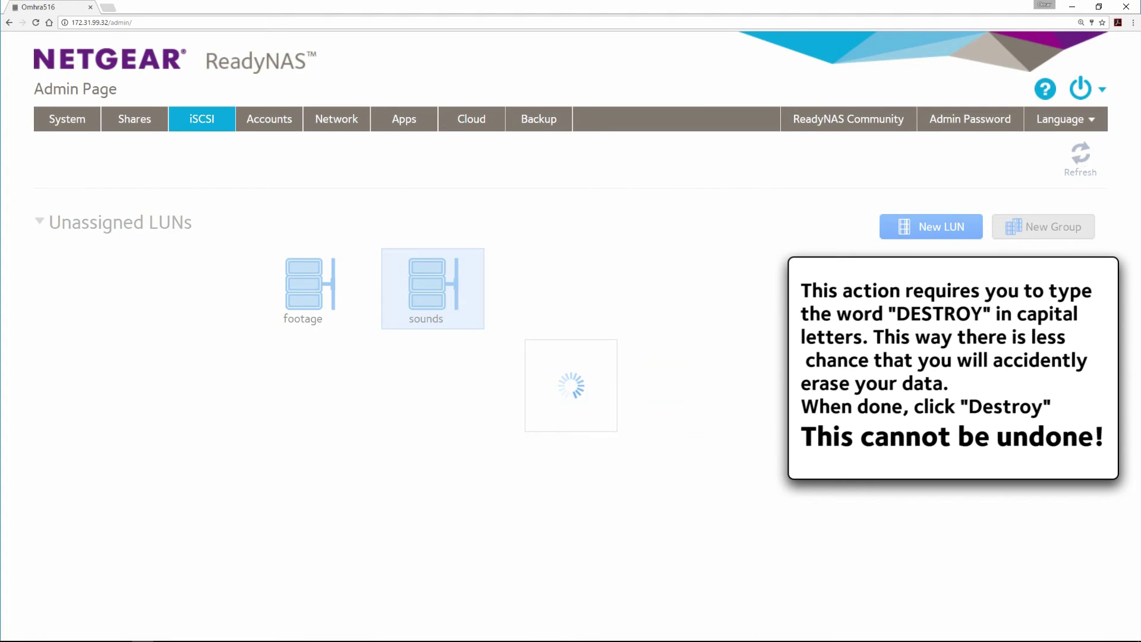
pyautogui.click(305, 286)
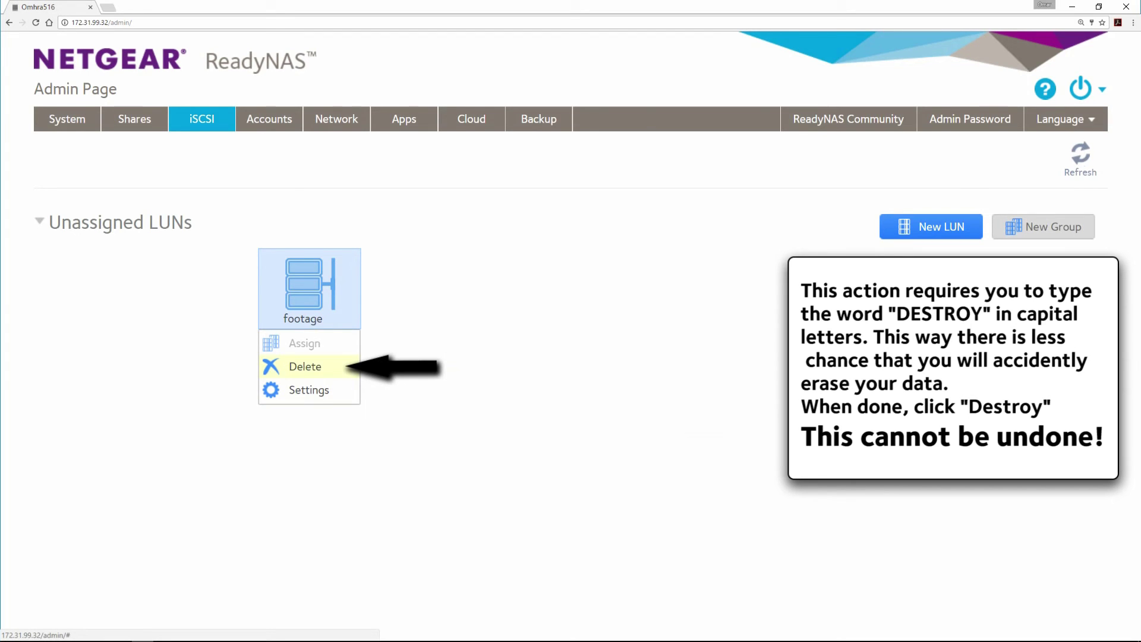
# Delete the footage LUN, typing DESTROY to confirm.
pyautogui.click(305, 366)
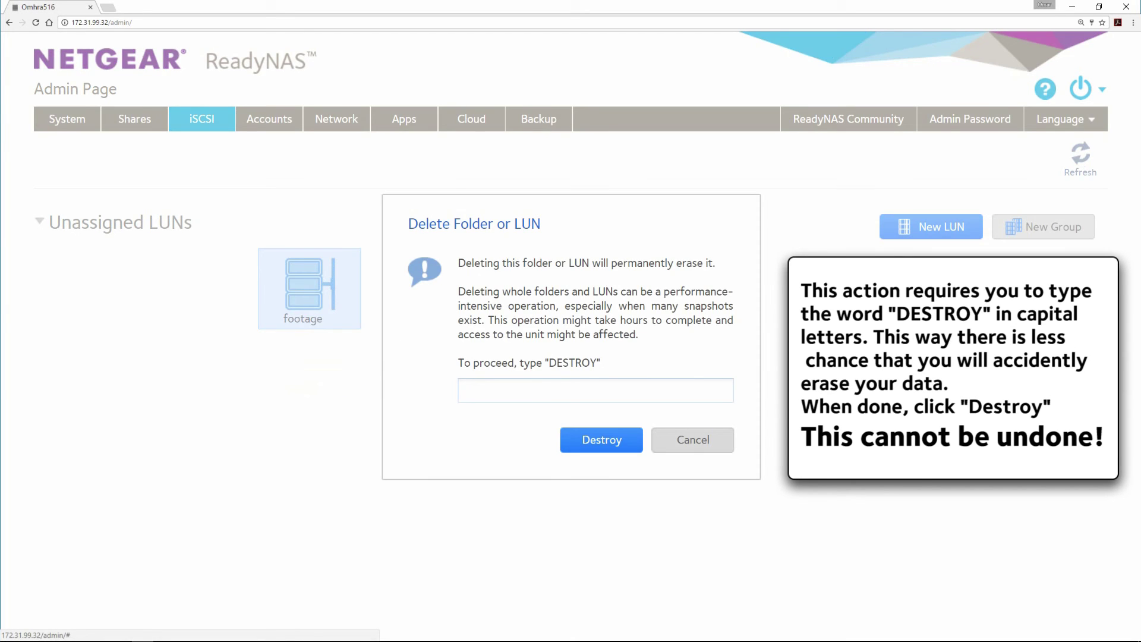
pyautogui.write('DESTR')
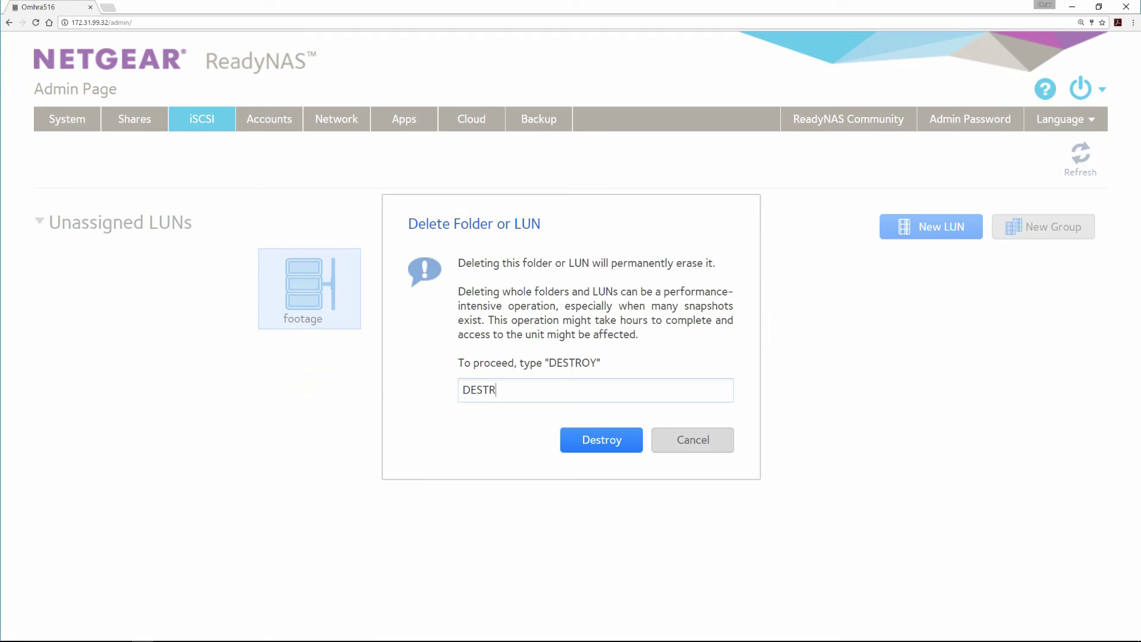
pyautogui.write('OY')
pyautogui.click(604, 439)
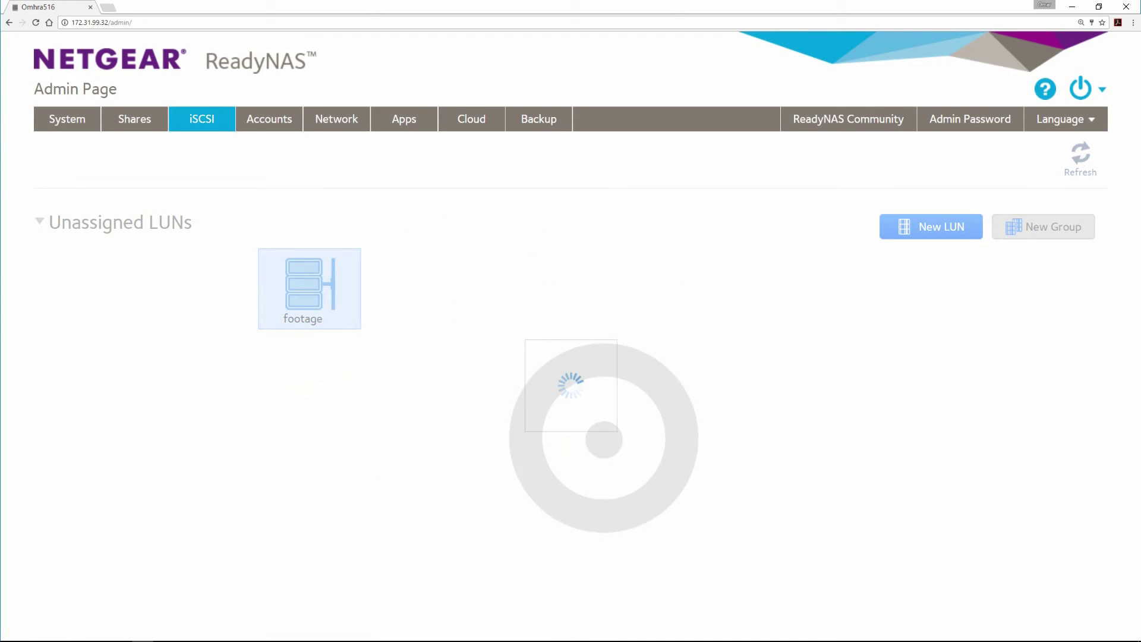